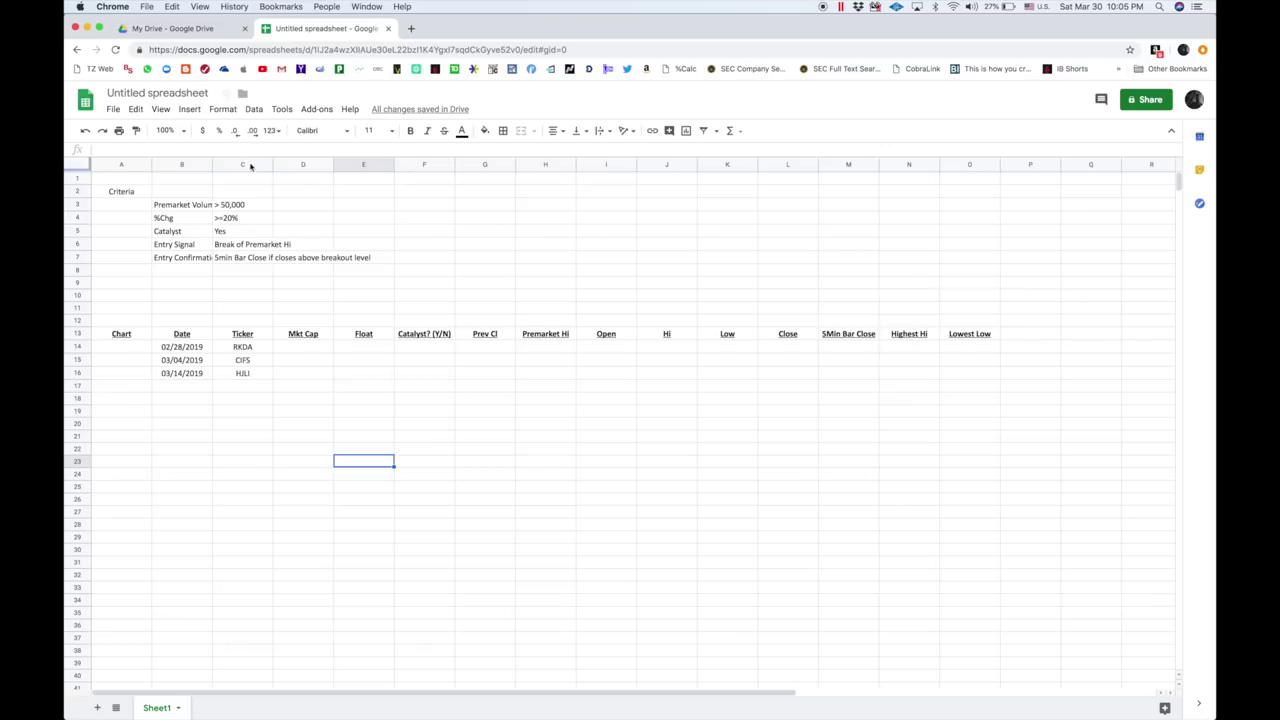
Widen column B so that the Premarket Volume and Entry Confirmation labels fit fully
click(129, 194)
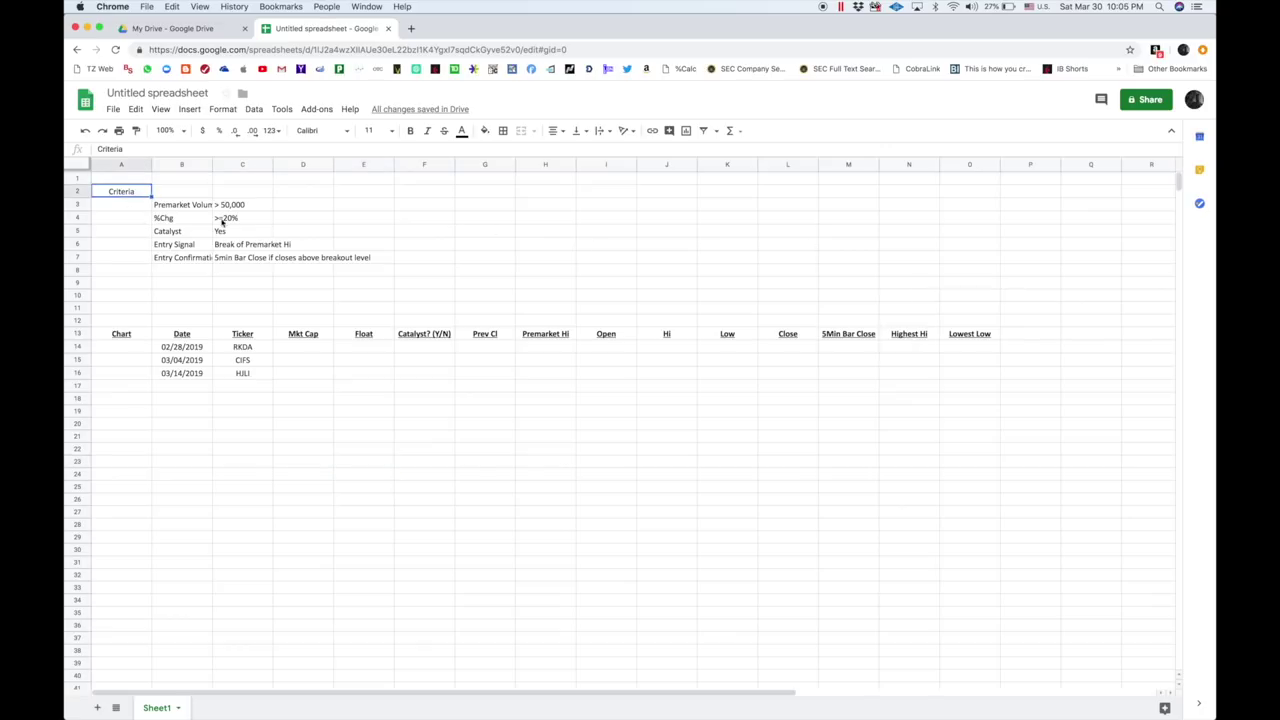
click(193, 207)
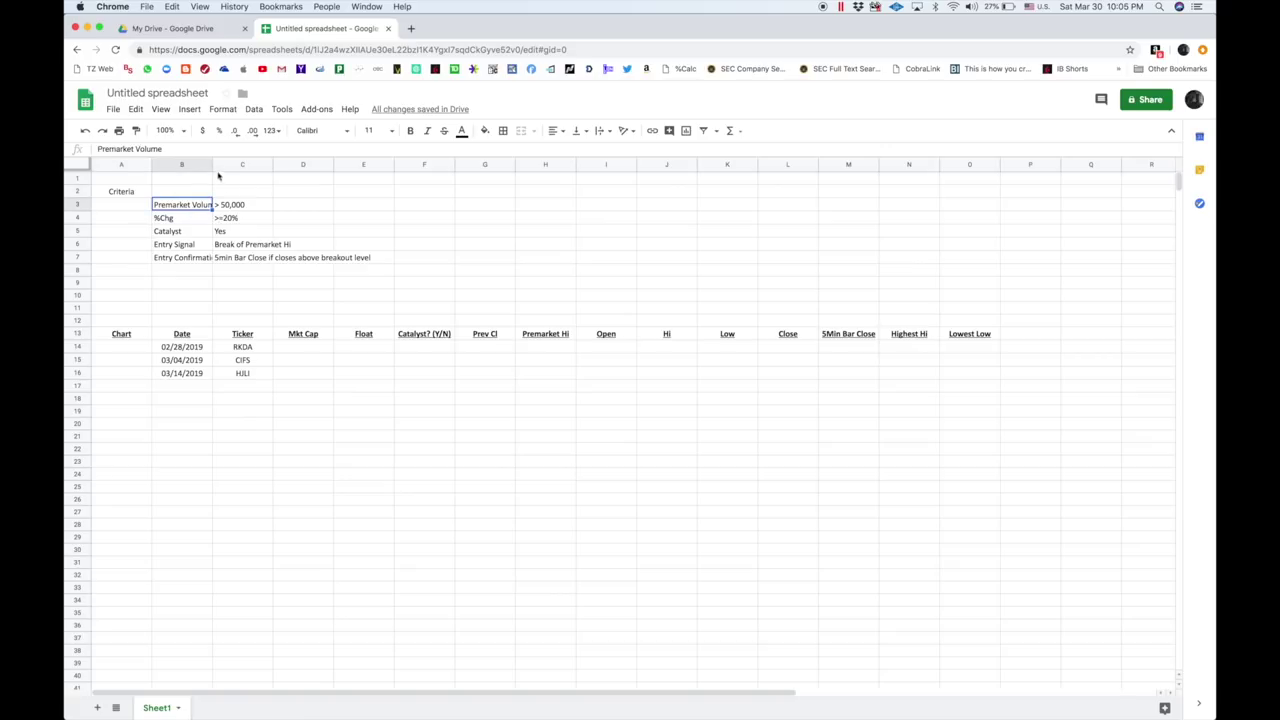
mouse_move(212, 165)
drag(212, 165, 222, 165)
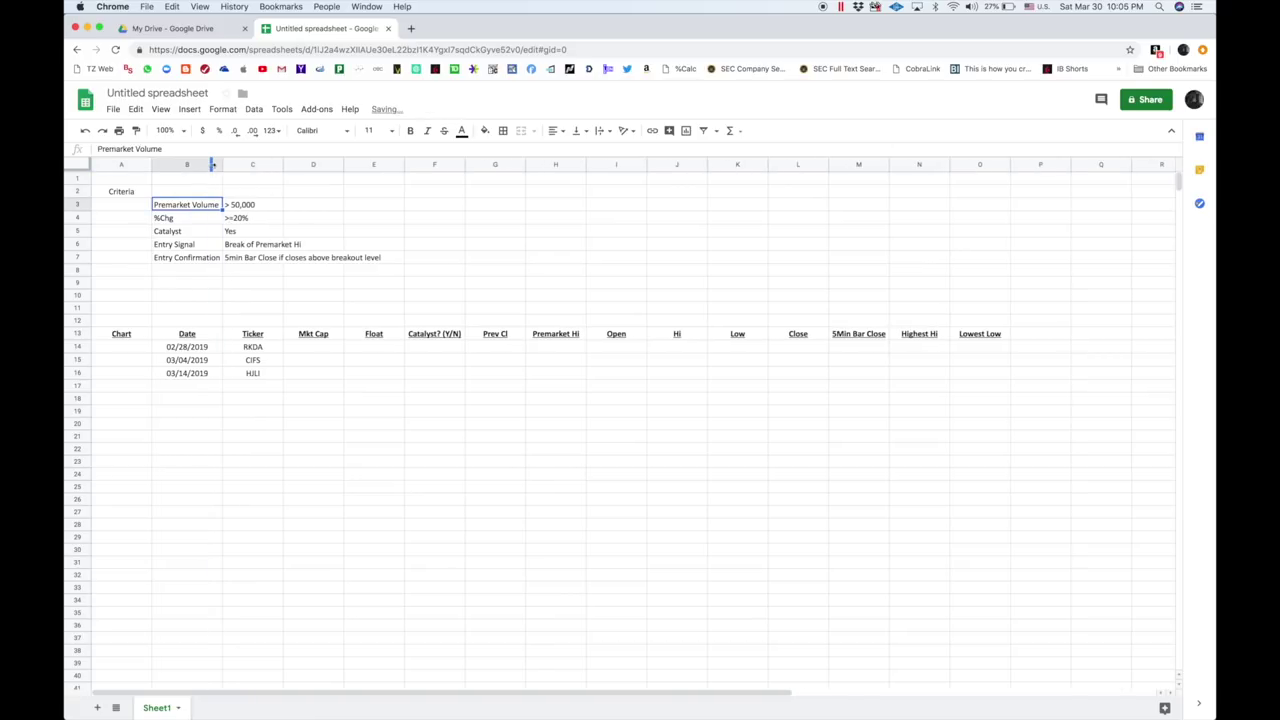
Insert a row above the Premarket Volume criterion and fill it with the label Price and the range $1-$10
click(258, 204)
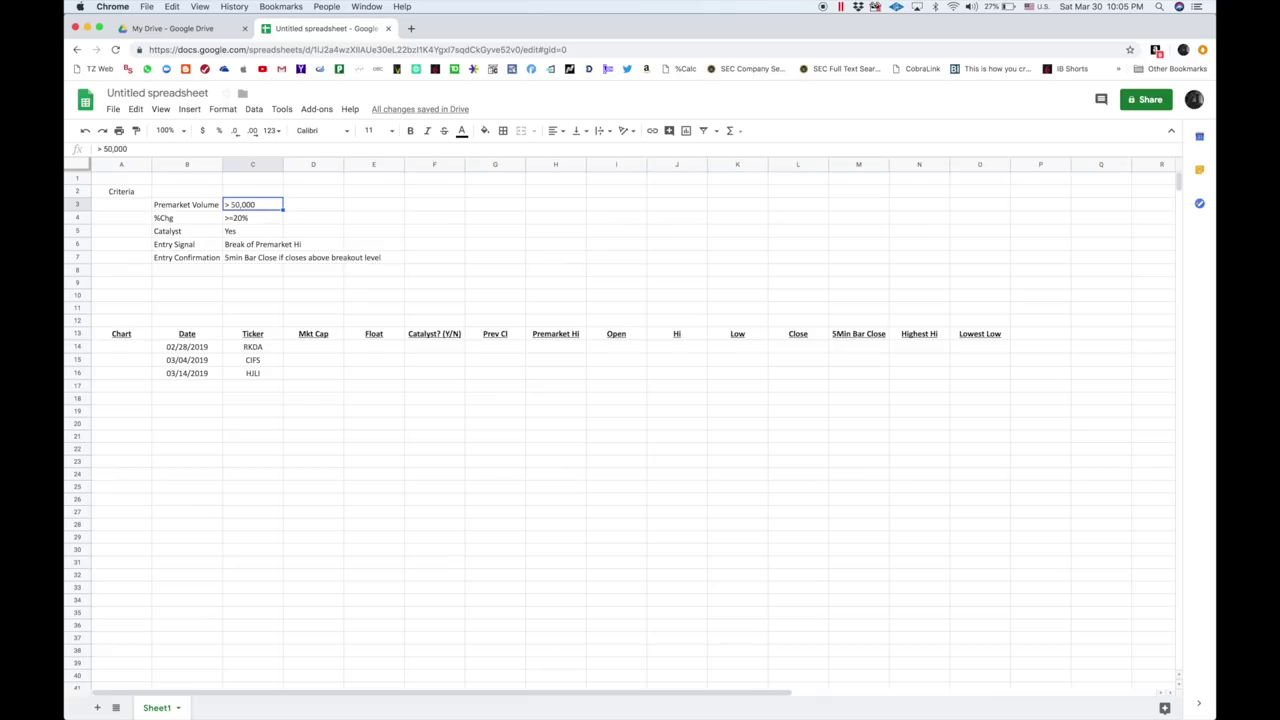
click(77, 205)
right_click(77, 205)
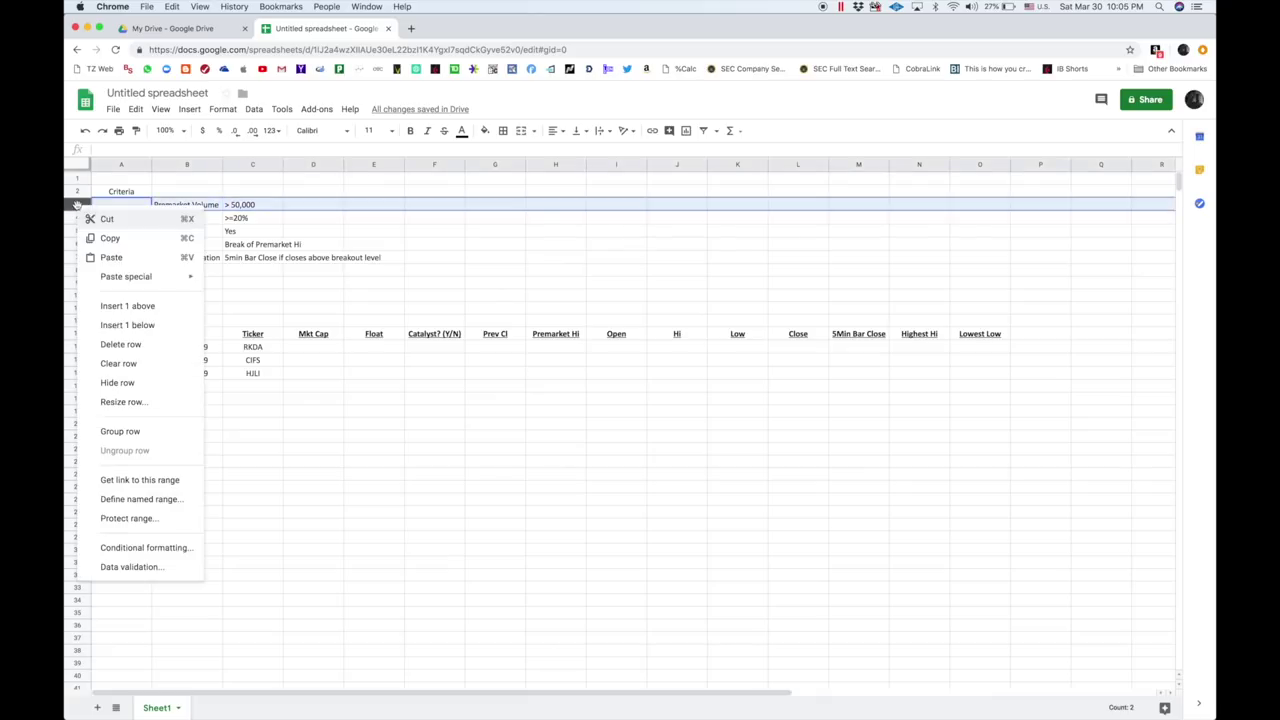
click(127, 306)
click(187, 204)
text(P)
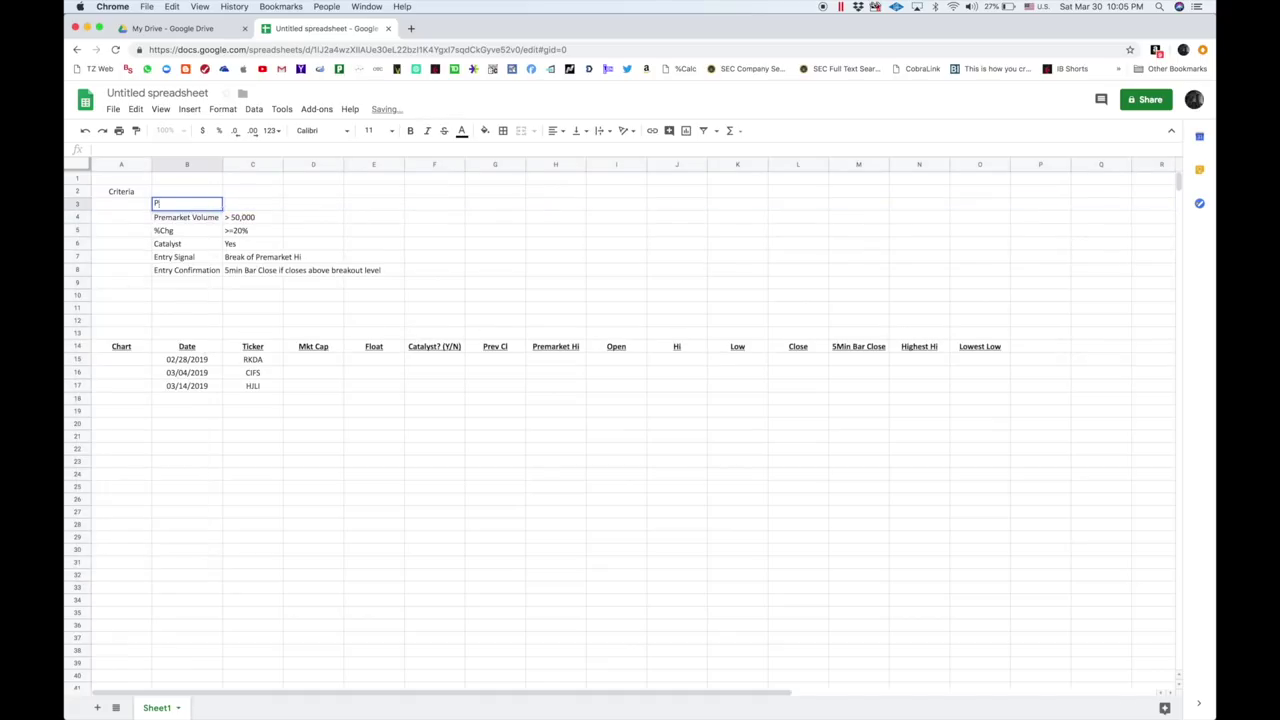
text(rice)
key(Tab)
text($1-$10)
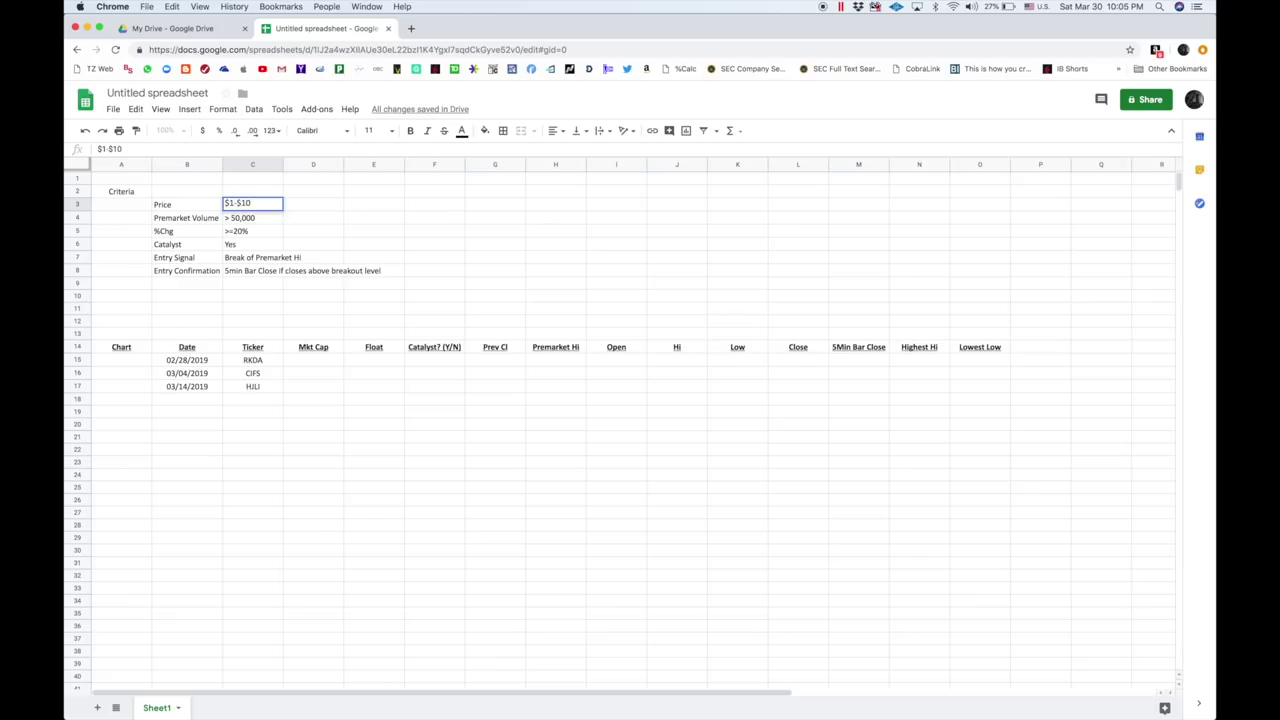
click(361, 217)
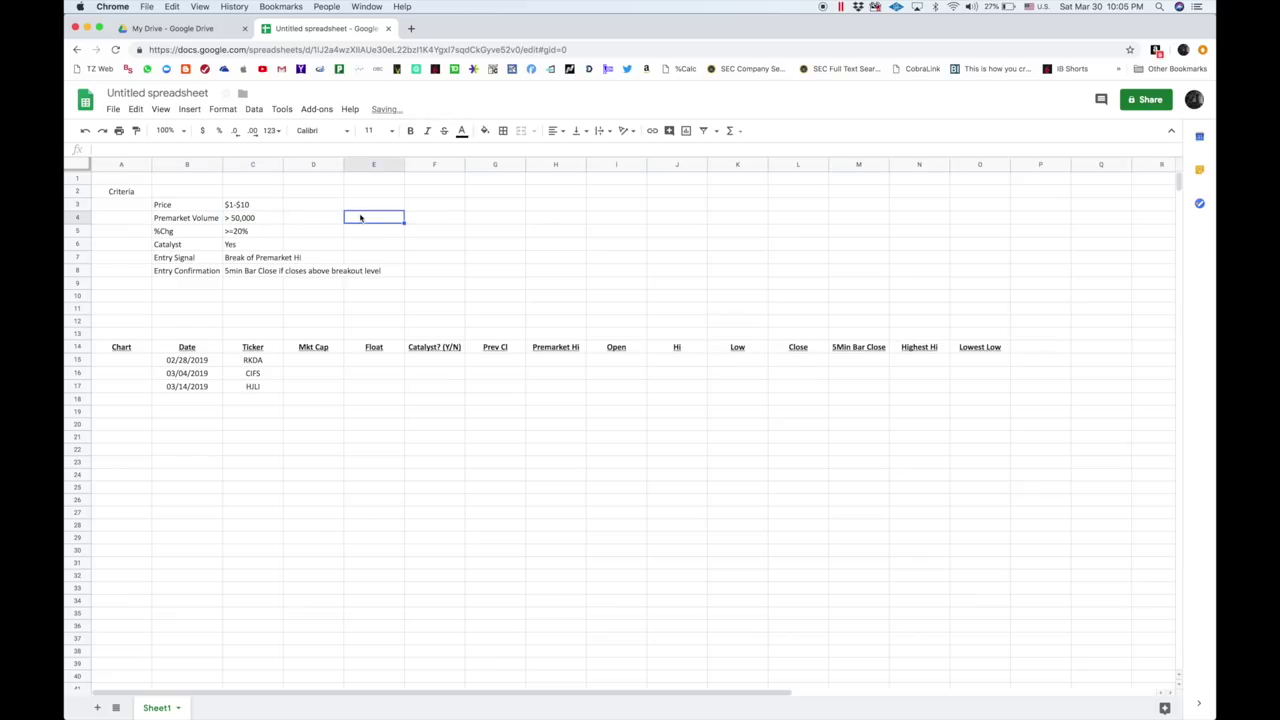
click(258, 208)
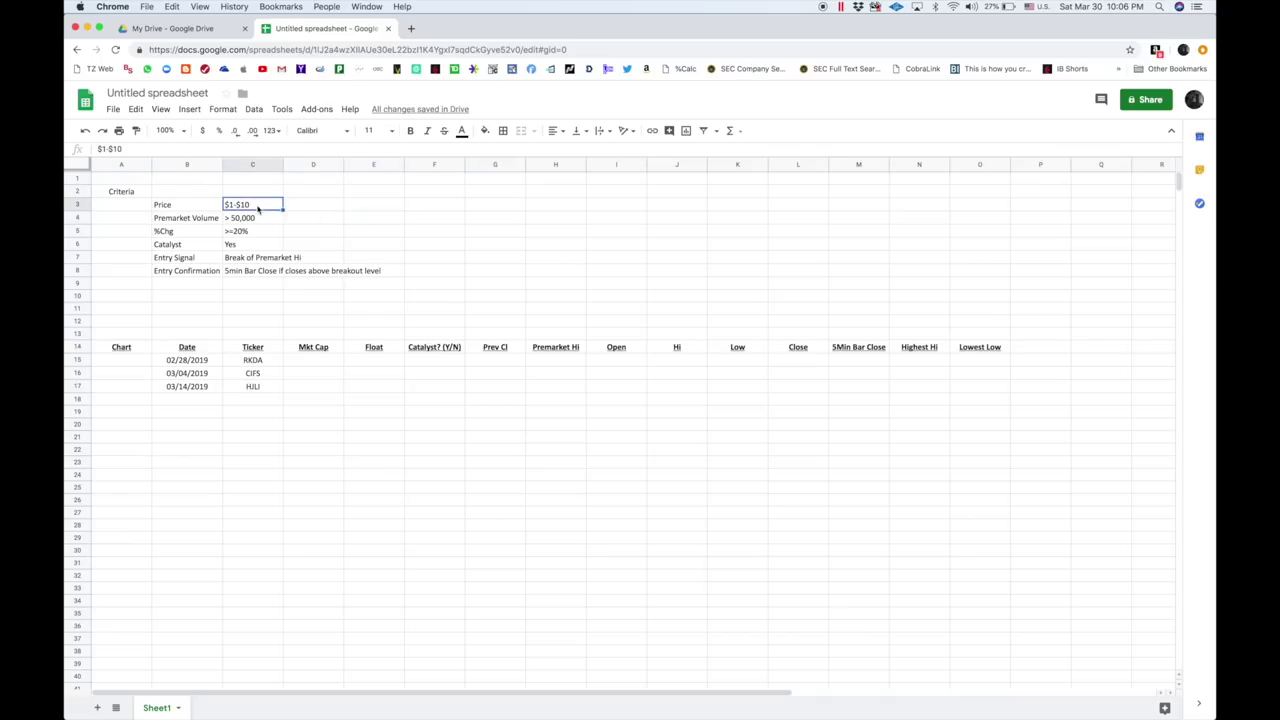
key(Down)
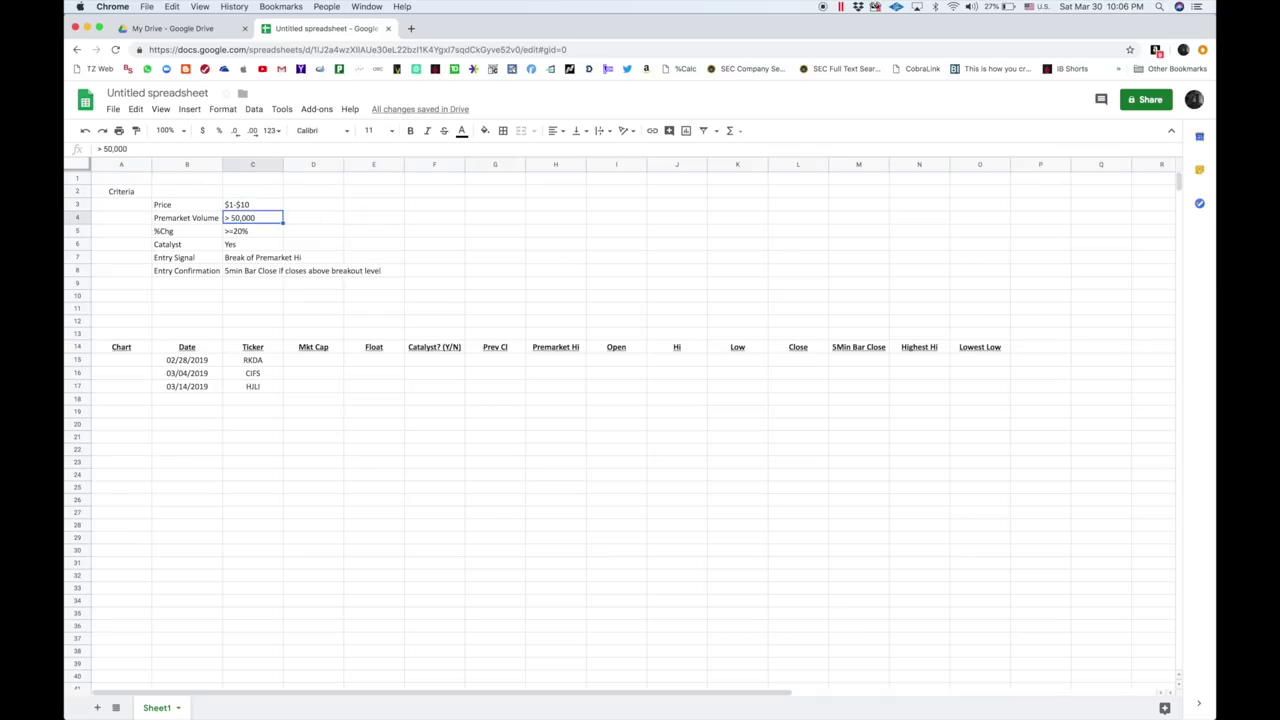
key(Down)
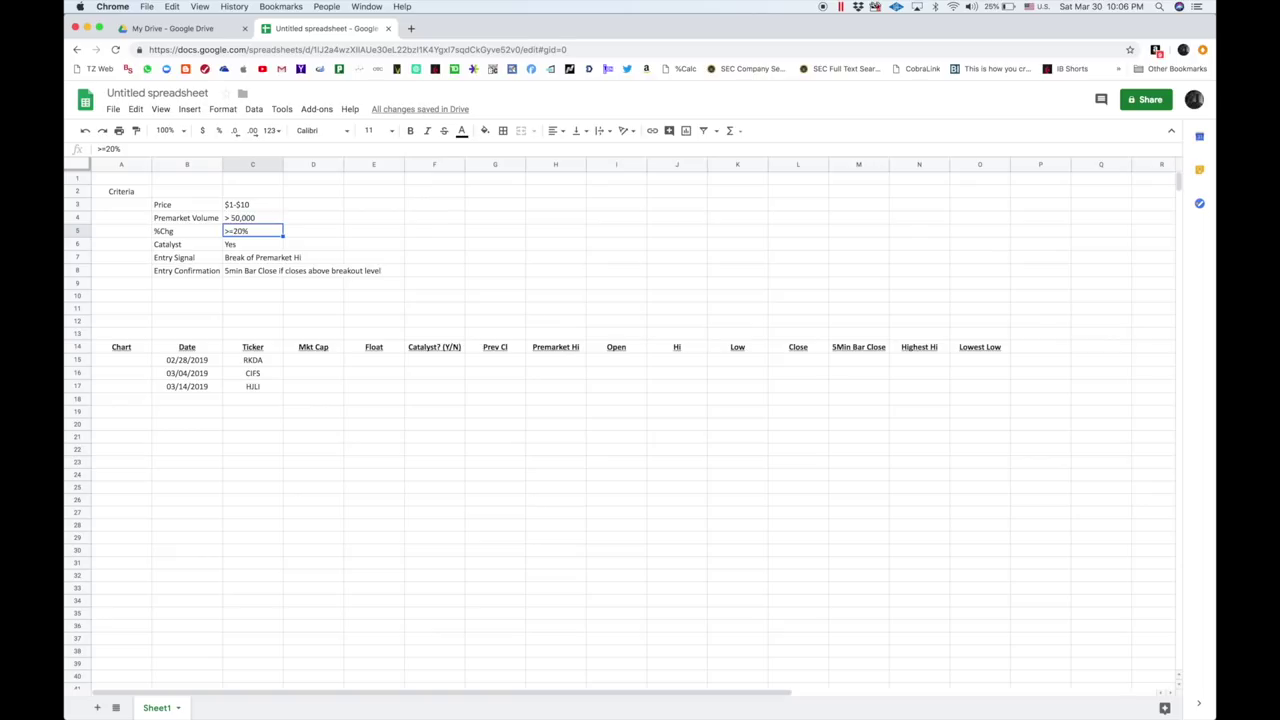
click(252, 244)
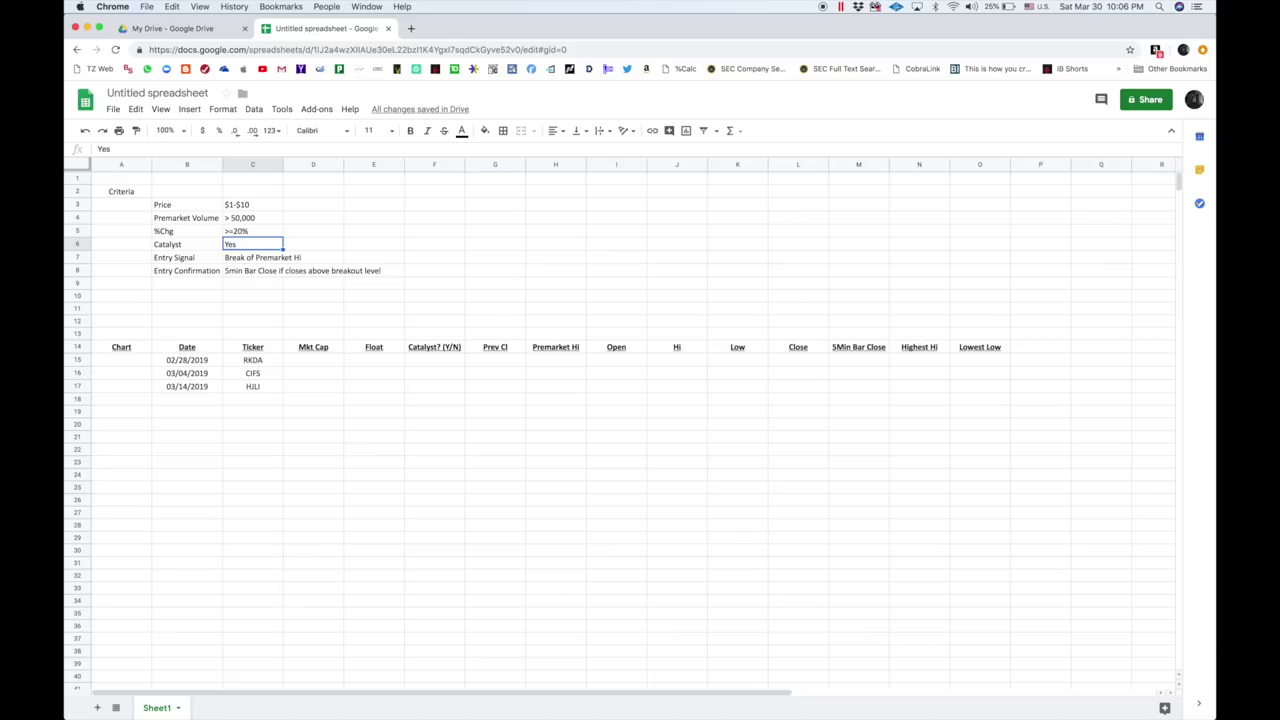
mouse_move(440, 360)
mouse_down()
mouse_move(437, 428)
mouse_move(449, 380)
mouse_up()
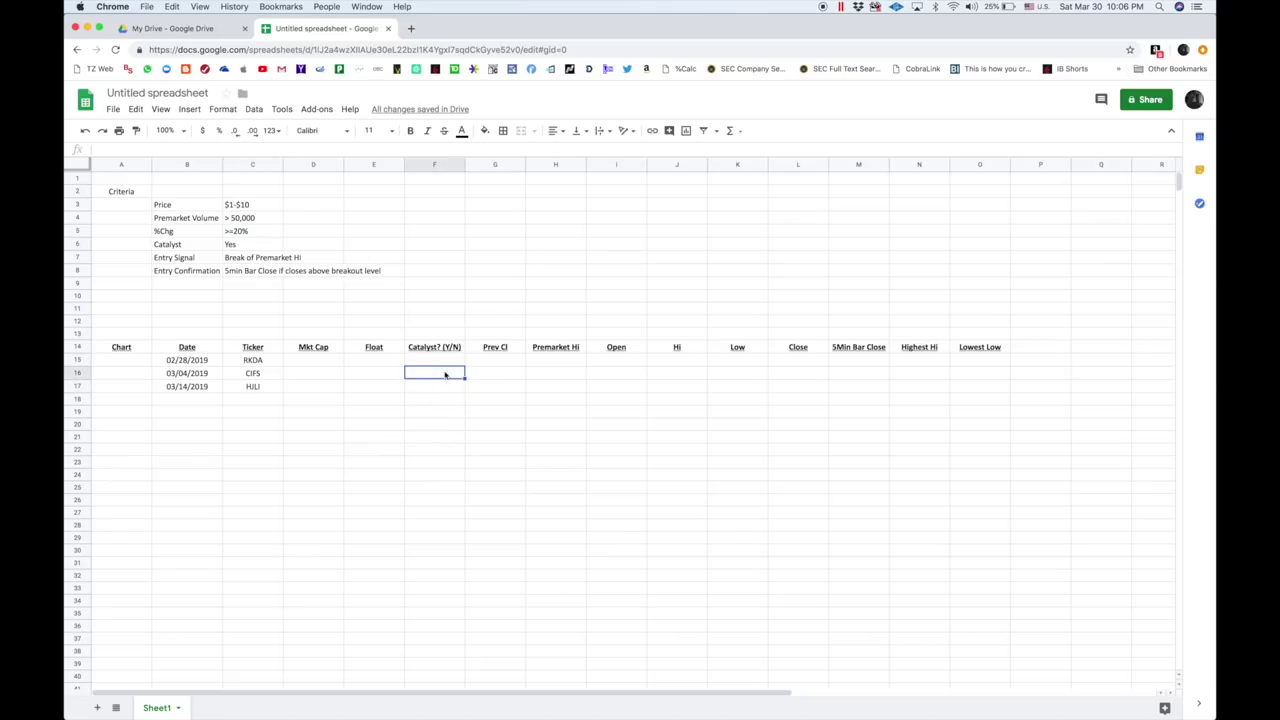
click(440, 363)
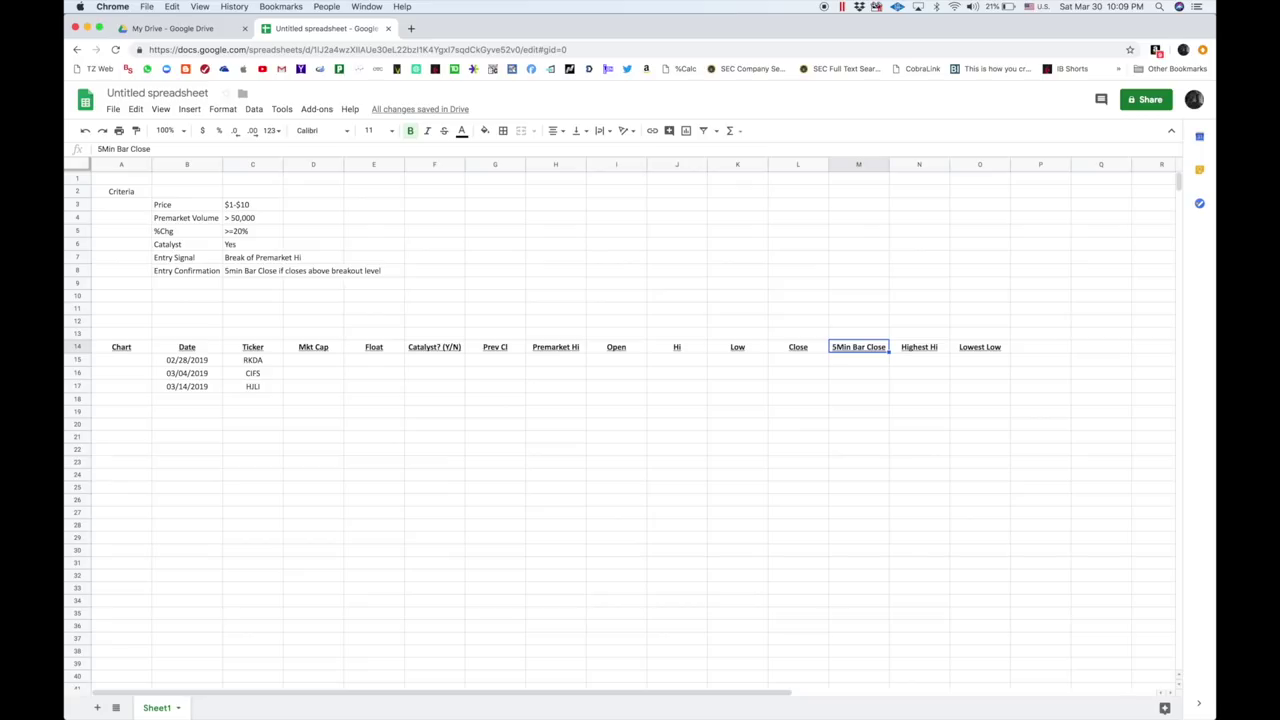
Switch to thinkorswim, extend the RKDA chart's time frame to start on 02/27/2019, and return to the spreadsheet
key(super+Tab)
key(super+Tab)
key(super+Tab)
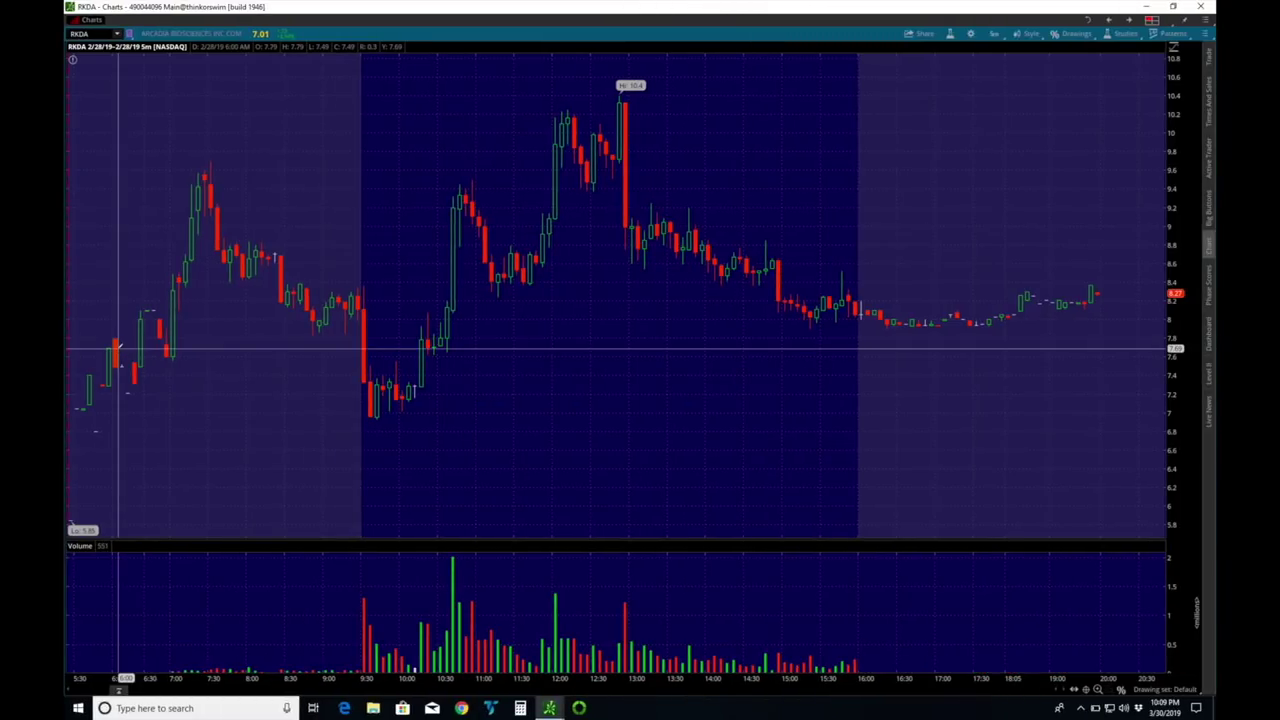
click(996, 34)
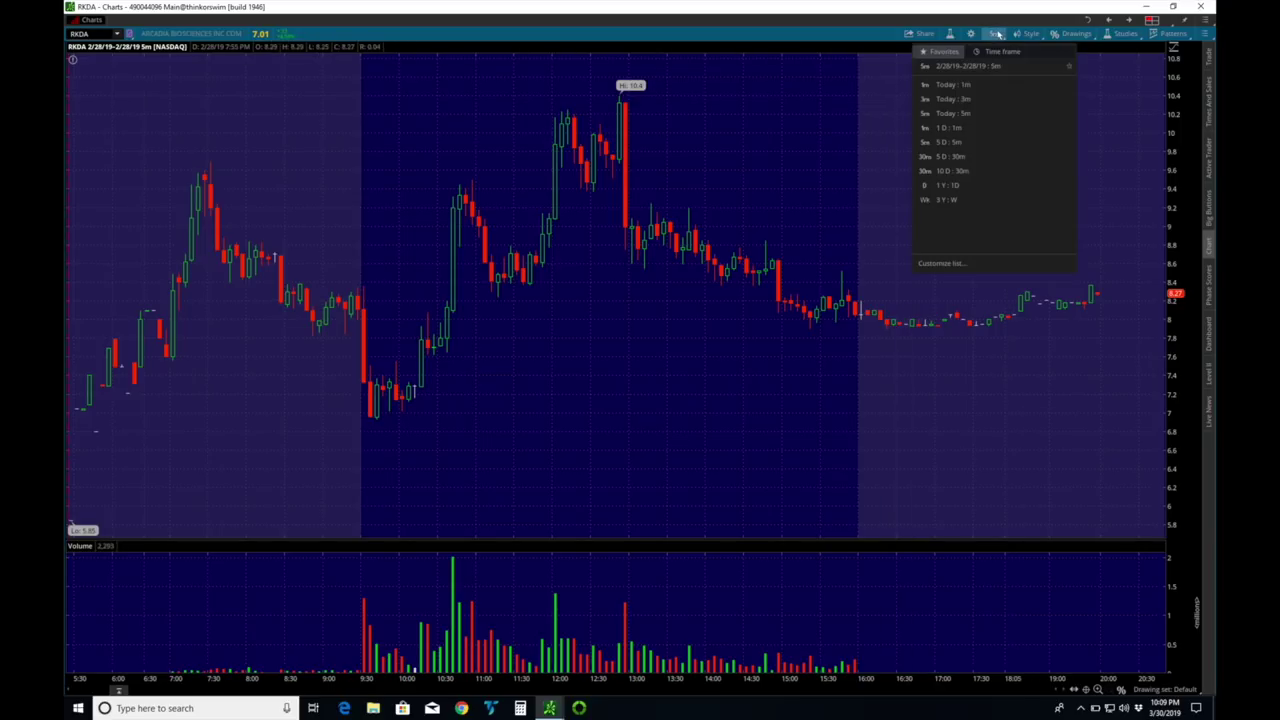
click(1001, 51)
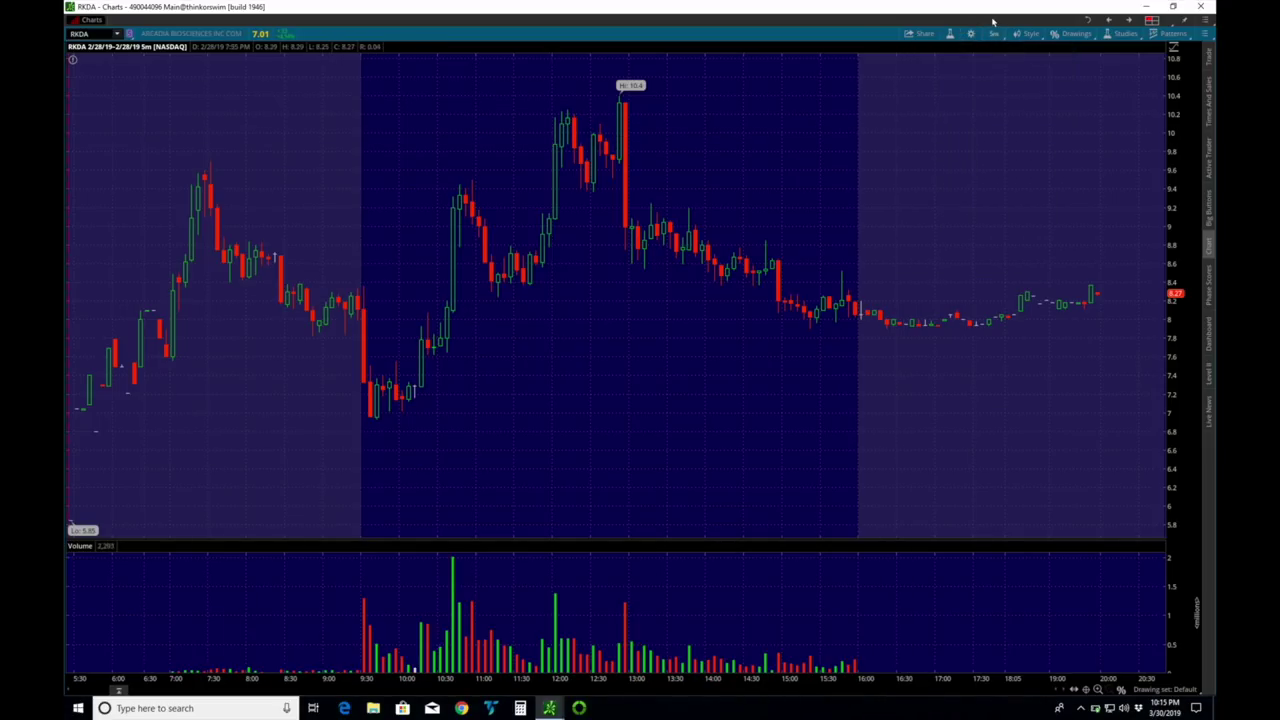
click(992, 35)
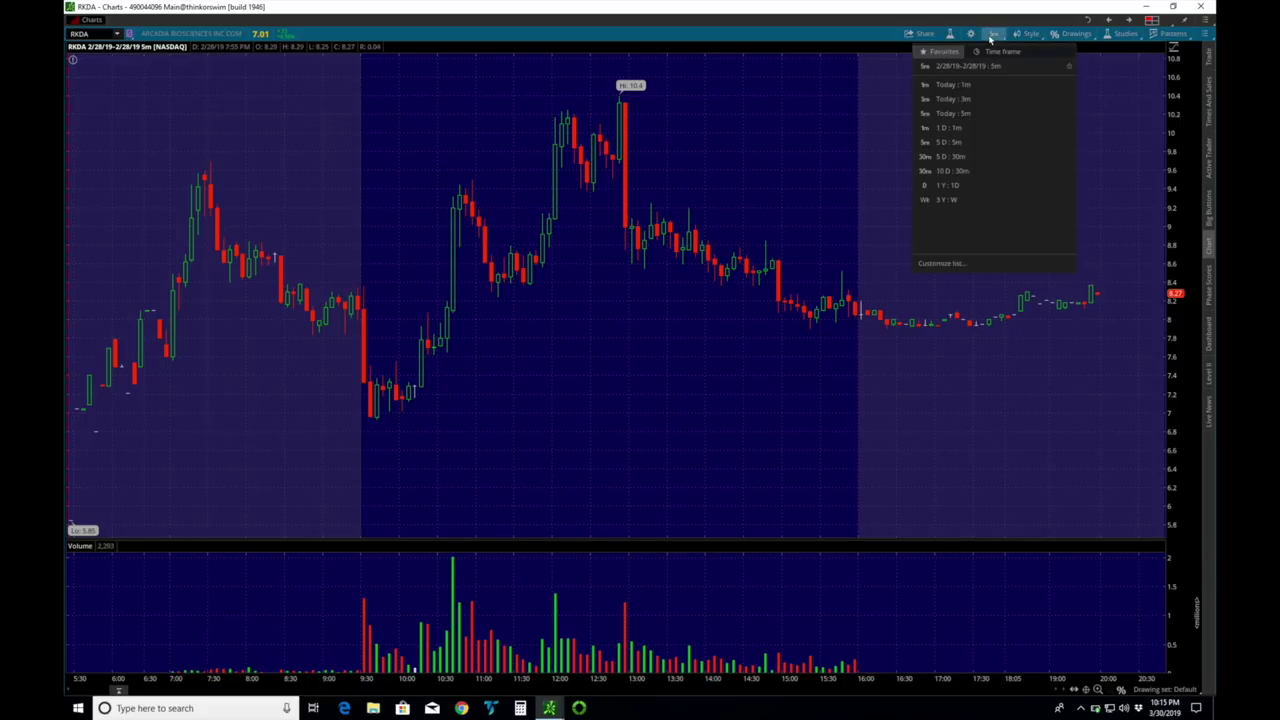
click(1004, 51)
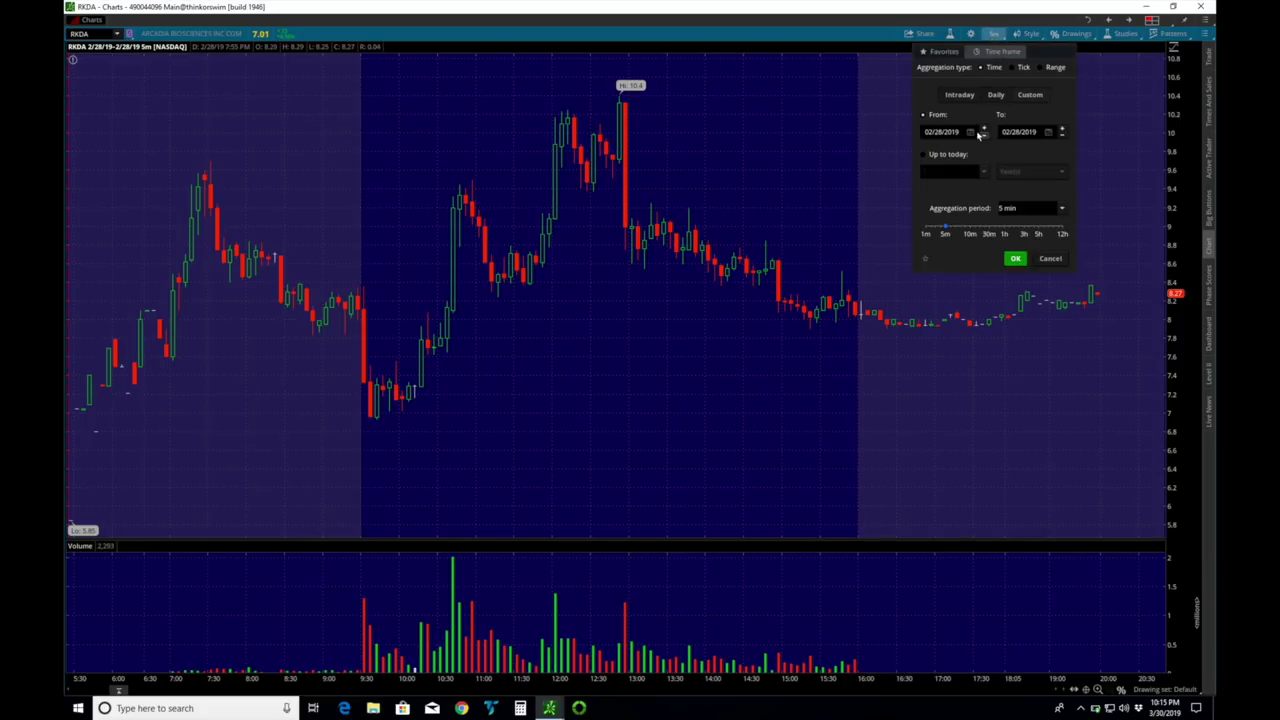
click(983, 135)
click(1015, 259)
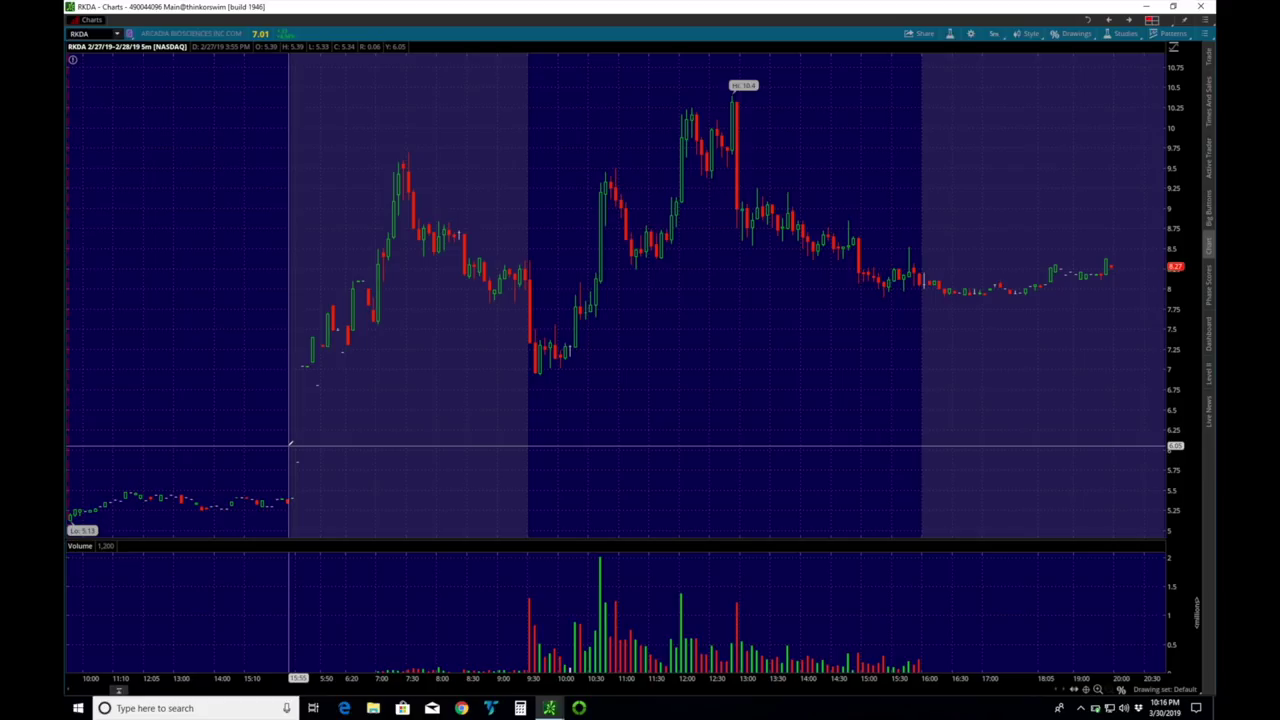
key(super+Tab)
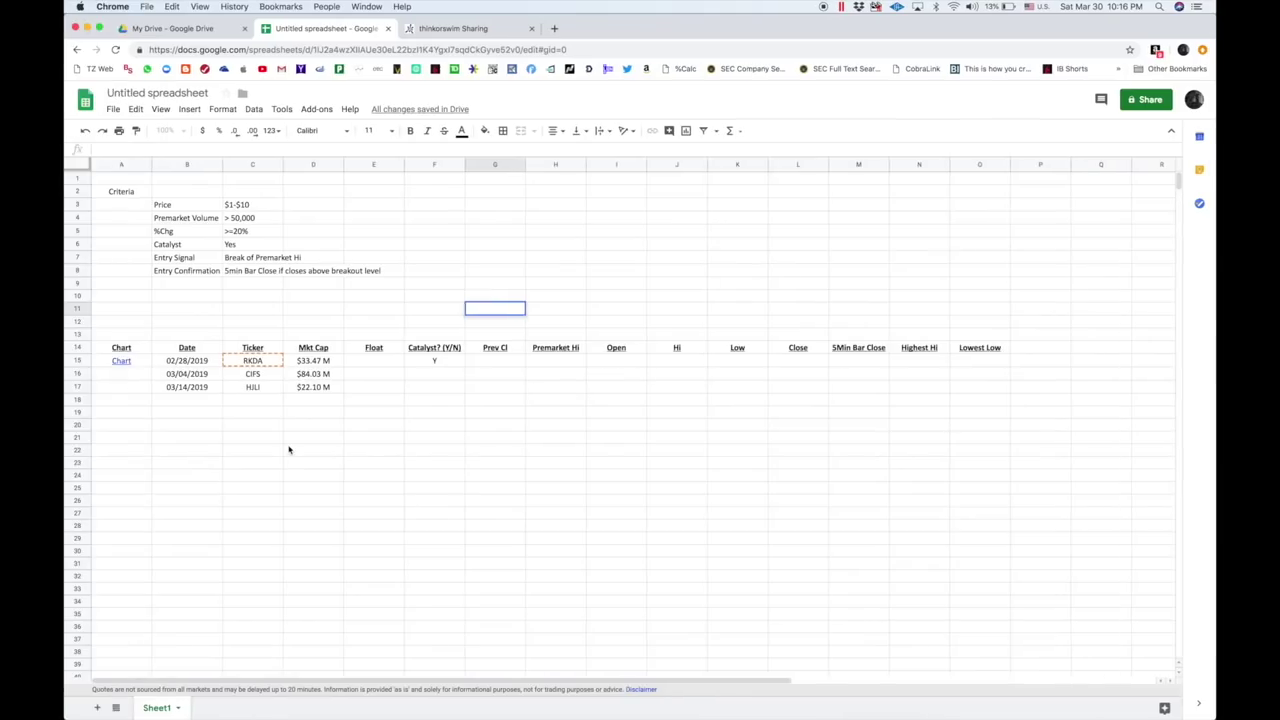
text(5.34)
key(BackSpace)
key(BackSpace)
key(BackSpace)
Fill the RKDA row with 5.43 for the previous close, 9.70 for the premarket high and 8.11 for the open
click(483, 364)
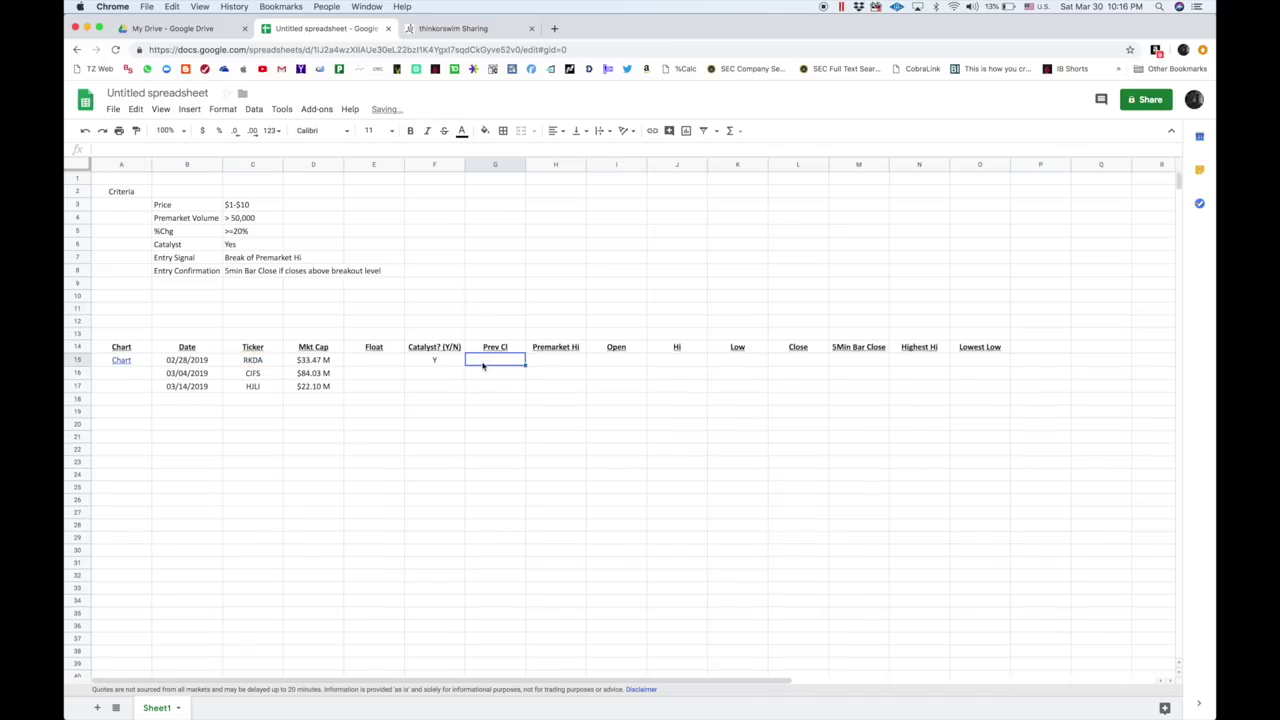
text(5.43)
key(Tab)
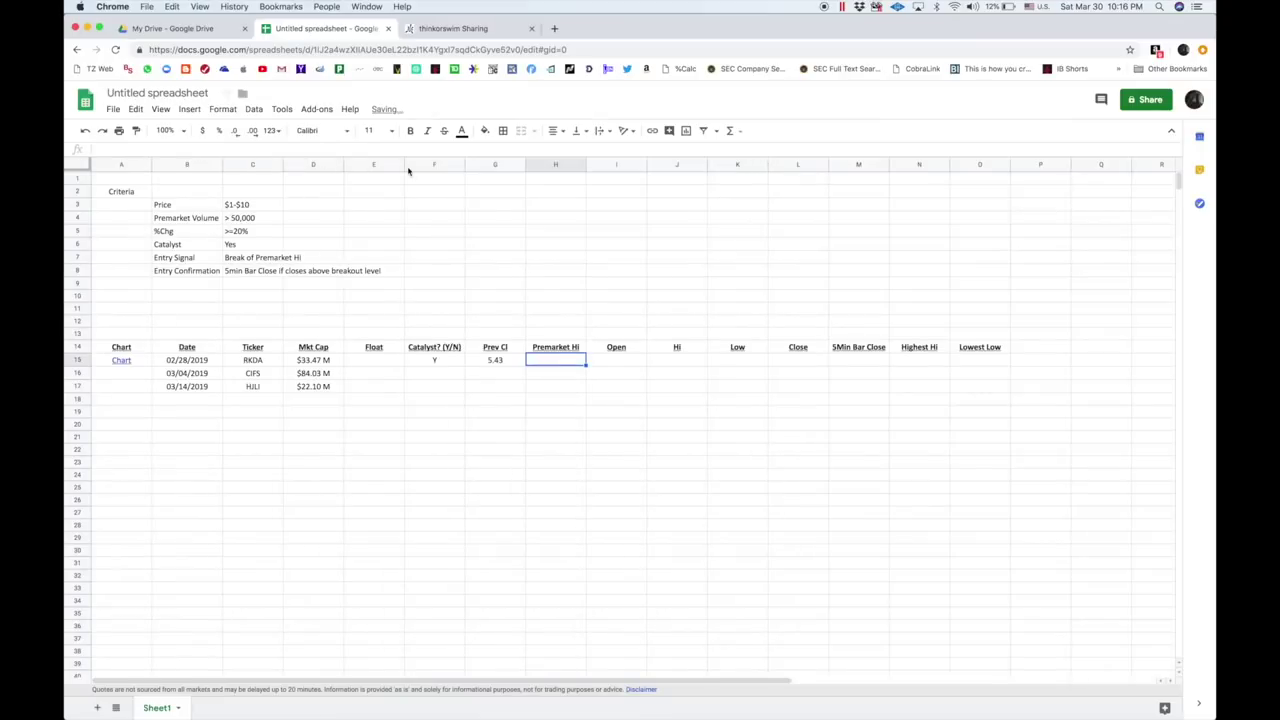
text(9.70)
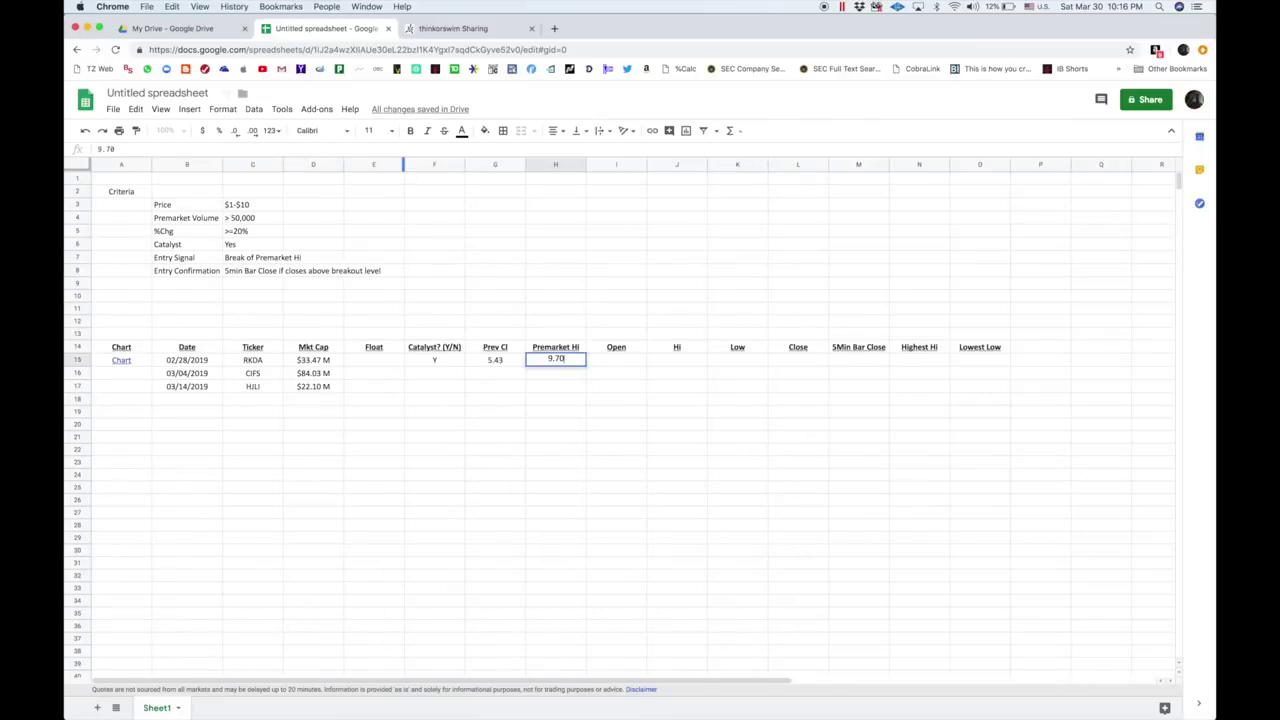
key(Tab)
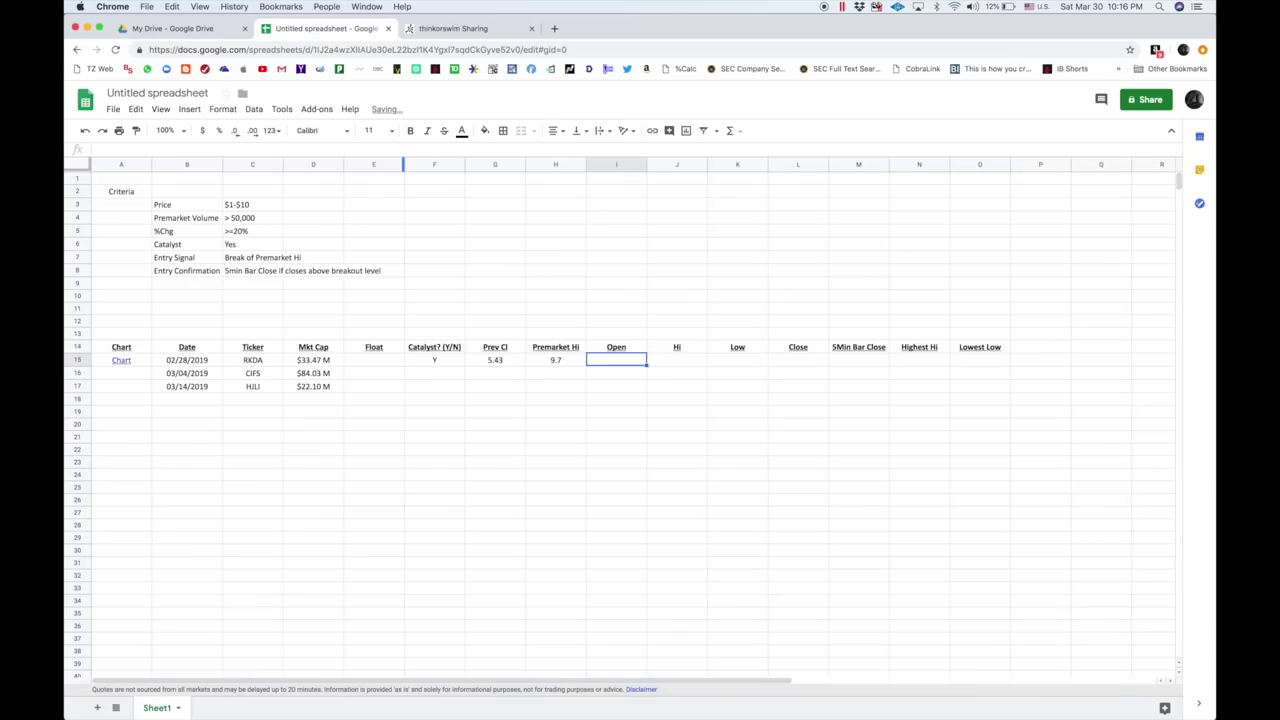
text(8.11)
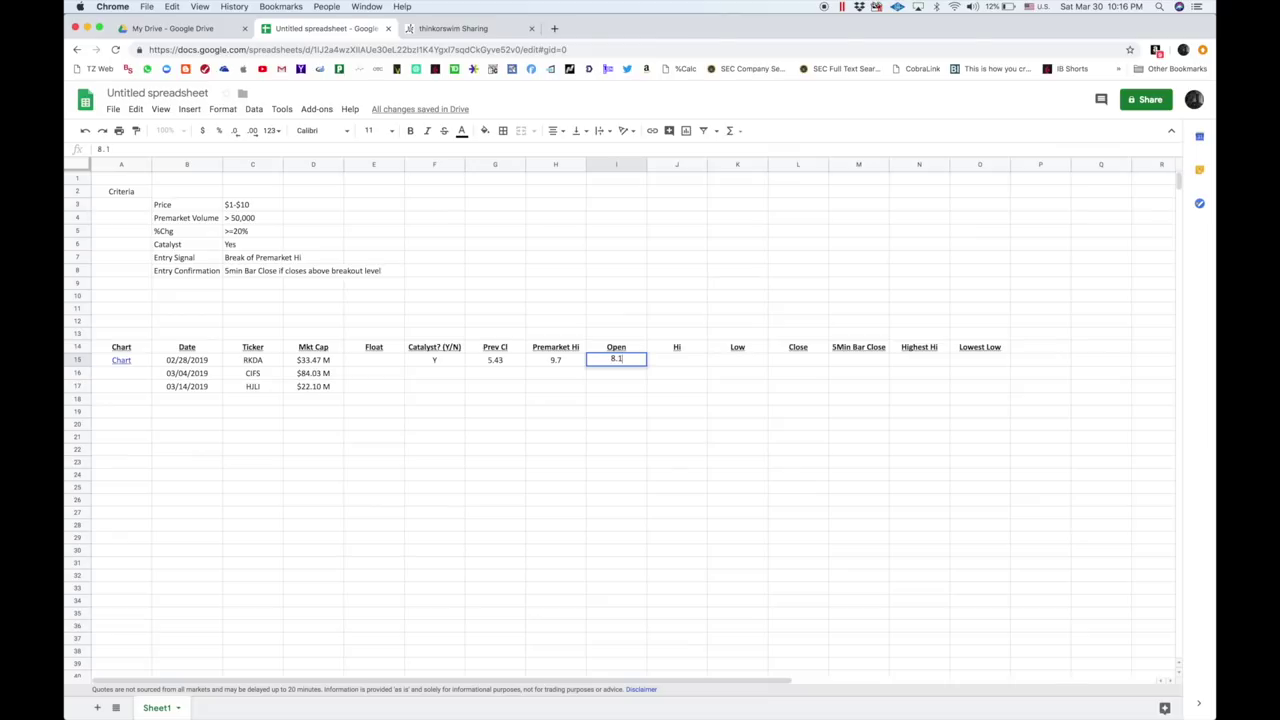
key(Tab)
Check the day's high on the RKDA chart in thinkorswim and enter 10.4 as the RKDA row's Hi value
key(super+Tab)
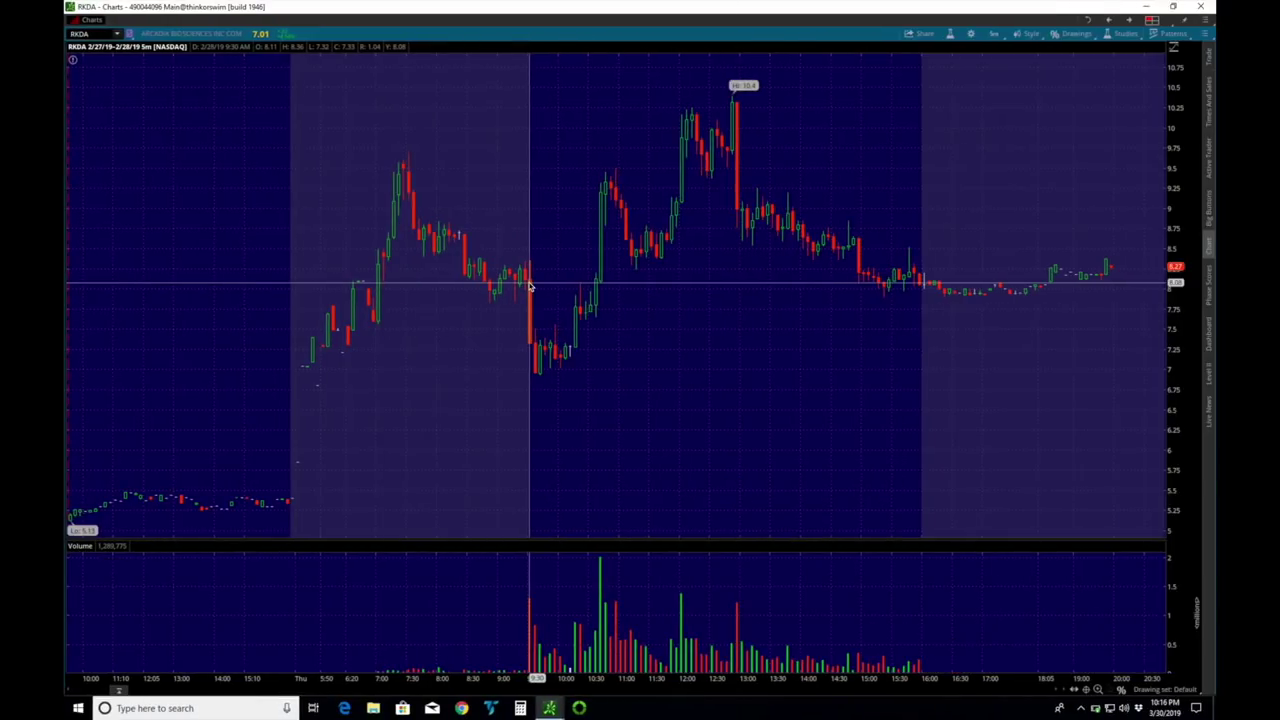
key(super+Tab)
text(10.4)
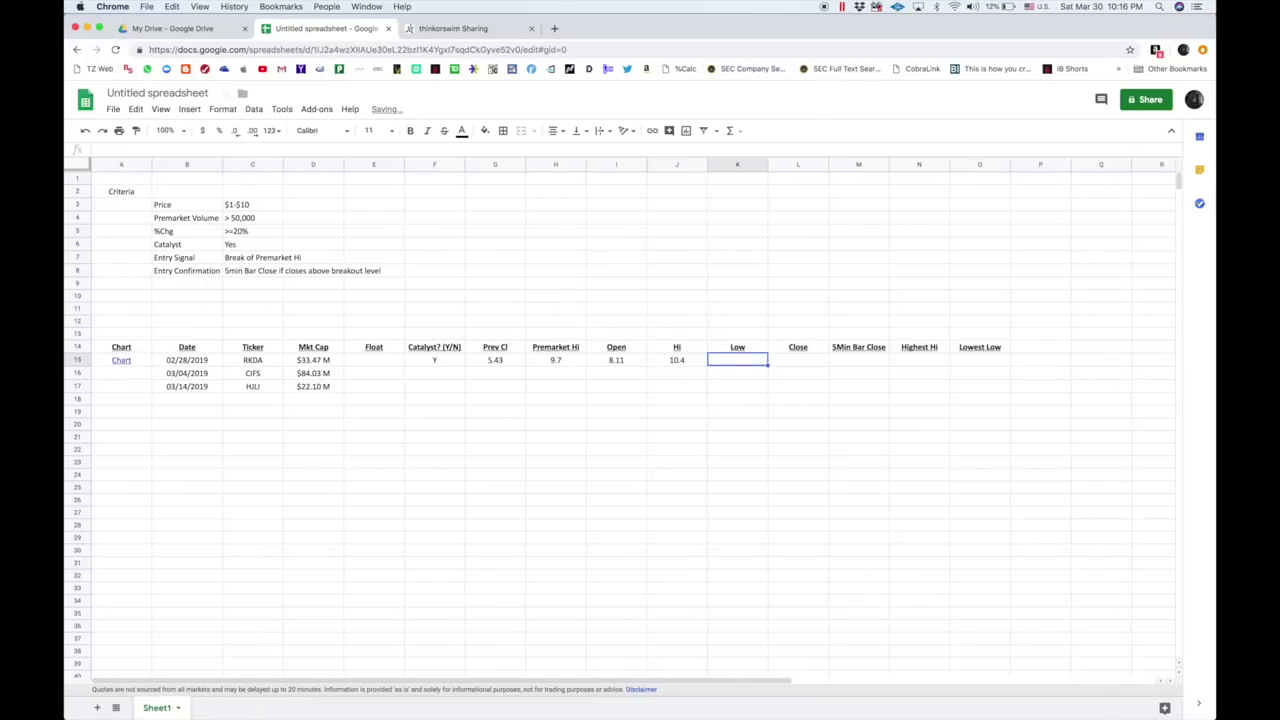